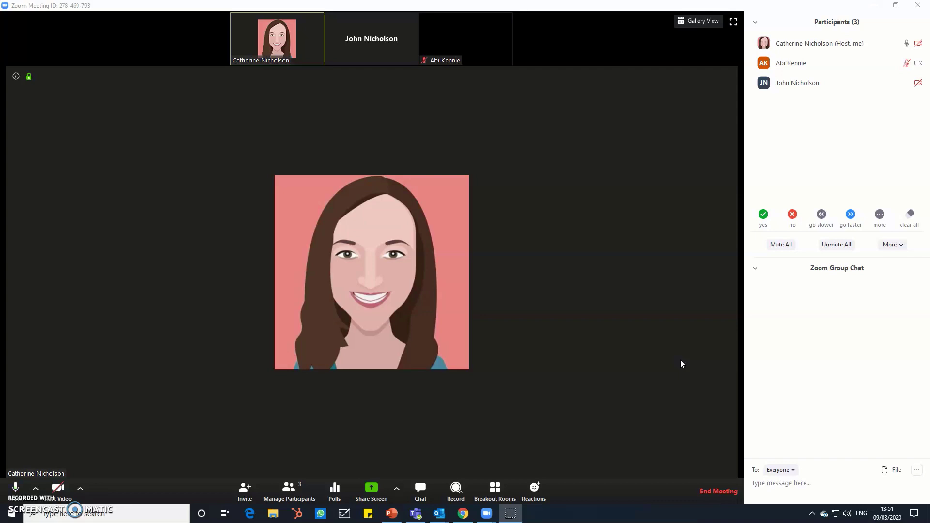
- Open the Zoom app's settings from the home window and launch the full web portal settings
mouse_move(487, 517)
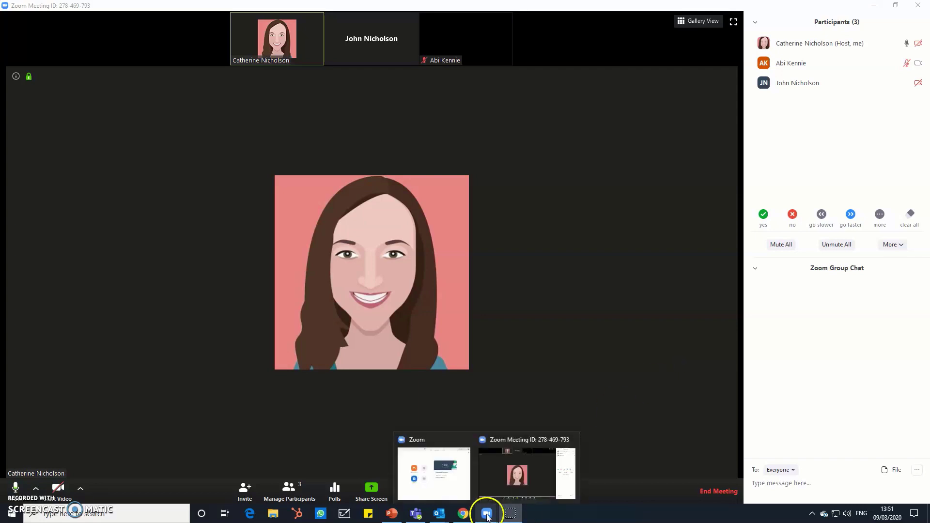
click(452, 473)
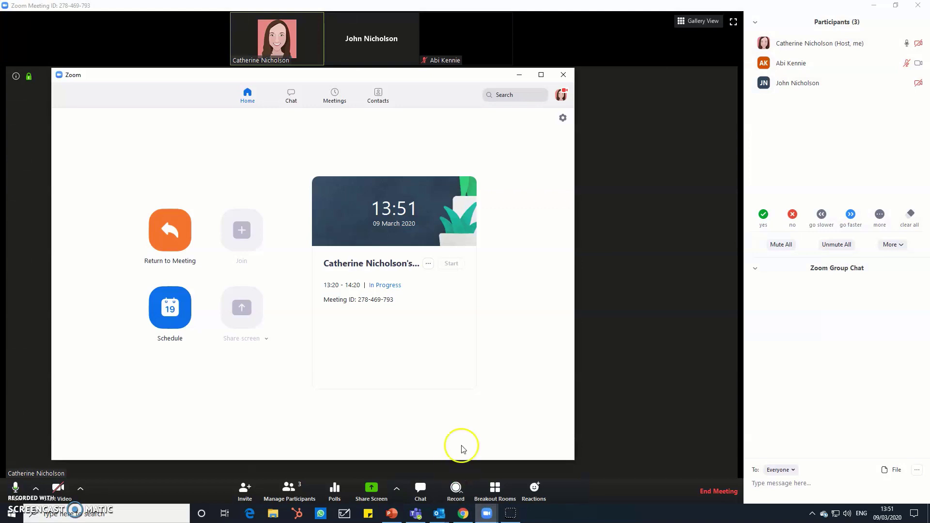
click(563, 119)
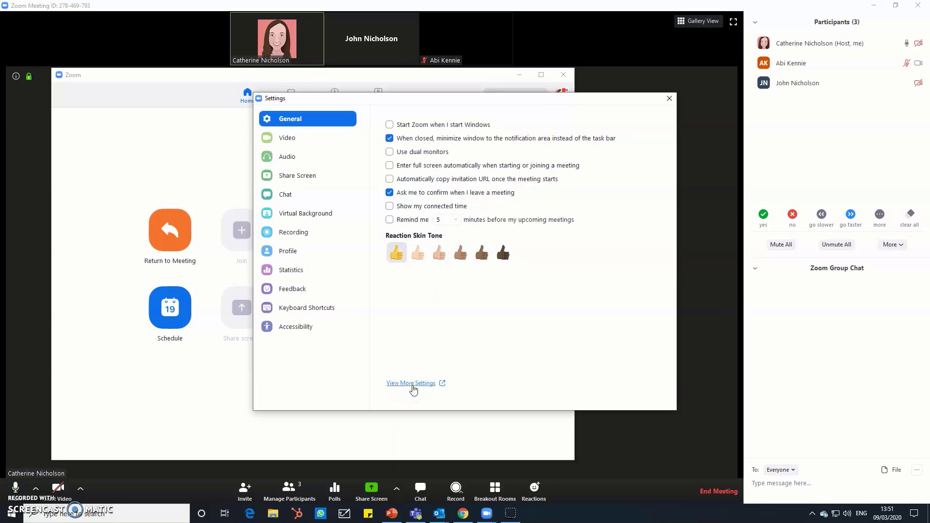
click(413, 383)
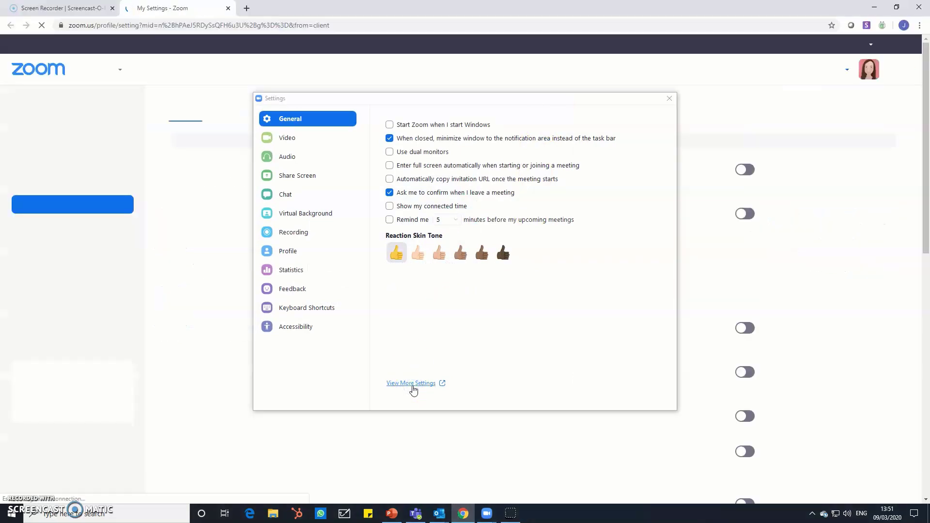
- Confirm Breakout room is enabled under In Meeting (Advanced) in the web portal, then return to the meeting
click(600, 125)
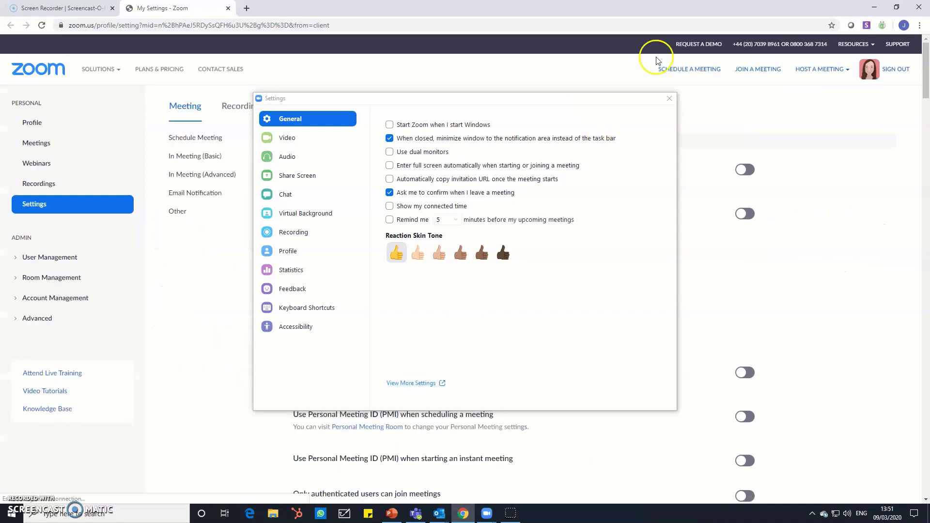
click(670, 99)
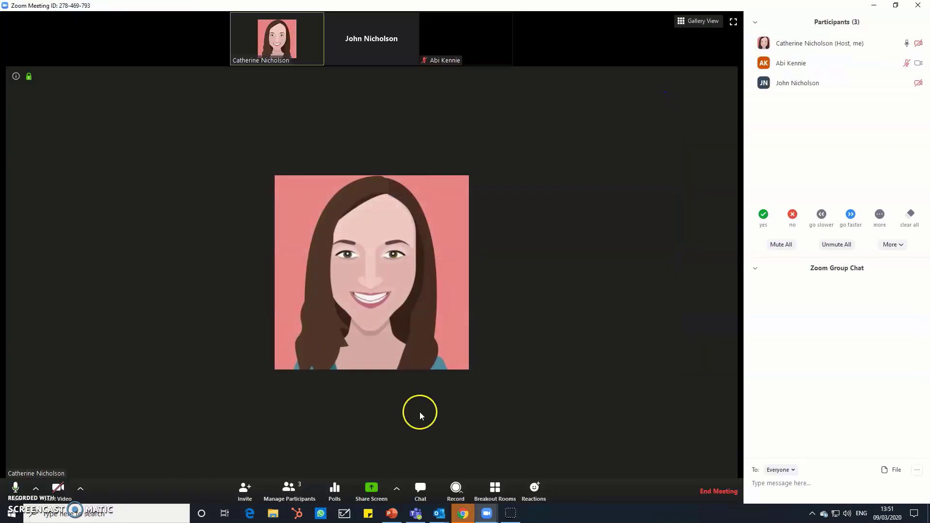
click(463, 513)
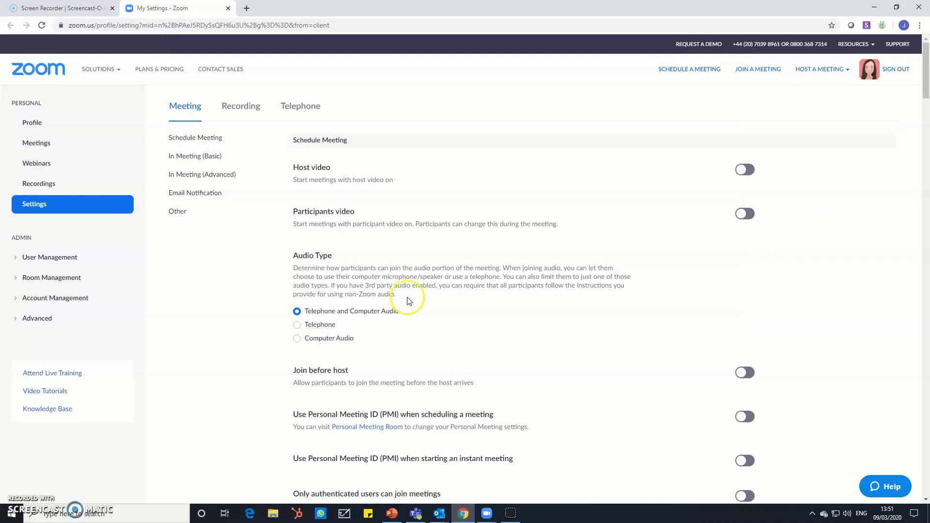
click(202, 177)
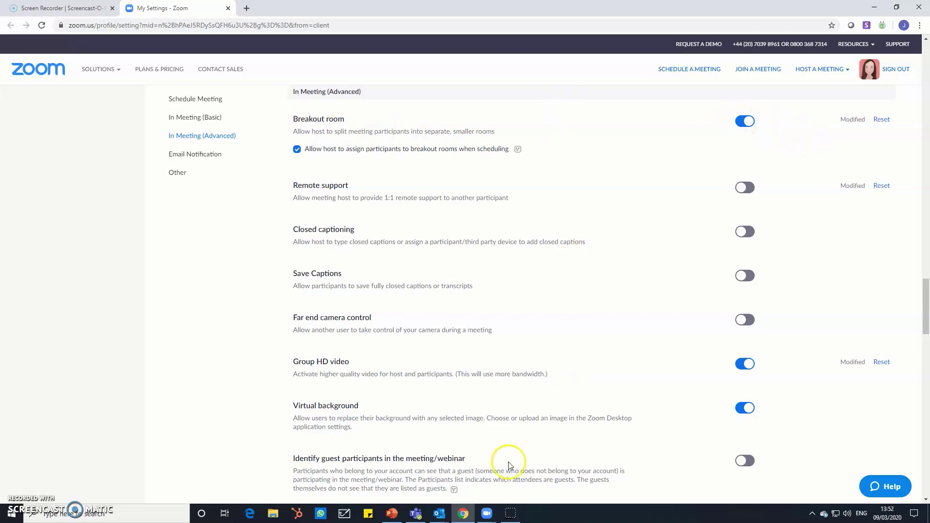
click(488, 515)
- Create 2 breakout rooms, Breakout Room 1 and Breakout Room 2, with manual participant assignment
click(527, 466)
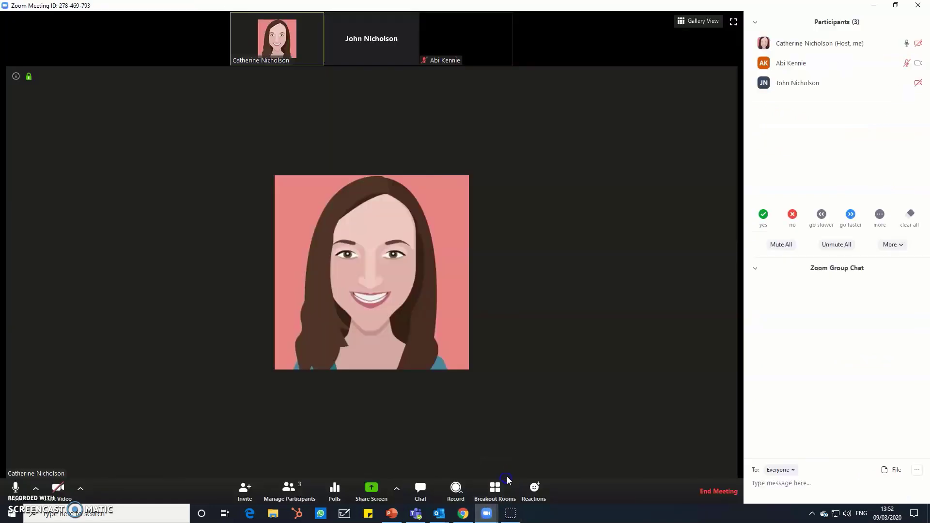
click(511, 498)
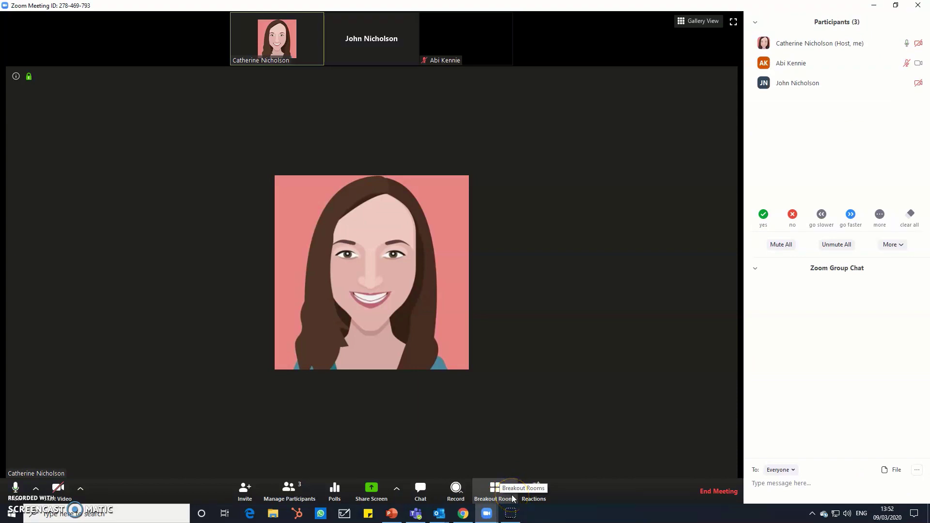
click(493, 490)
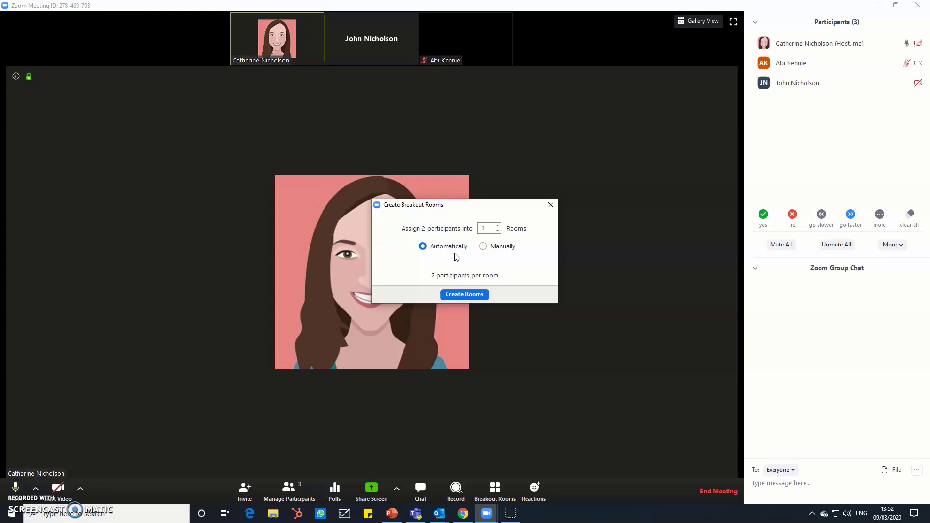
double_click(498, 226)
click(499, 226)
click(498, 232)
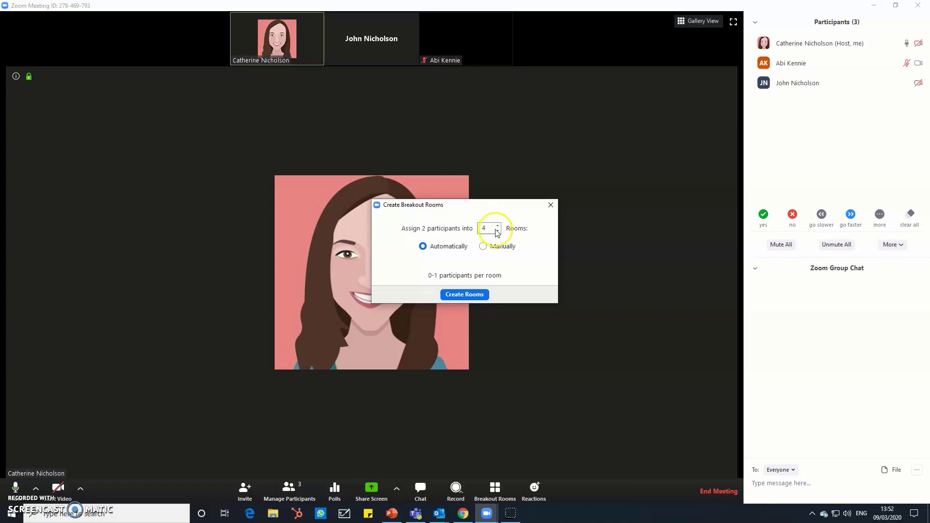
click(499, 232)
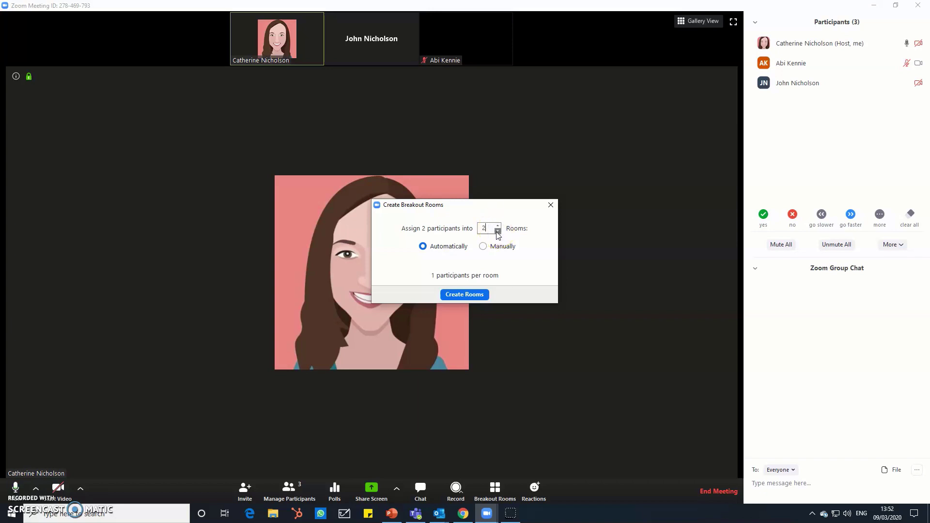
click(484, 246)
click(464, 296)
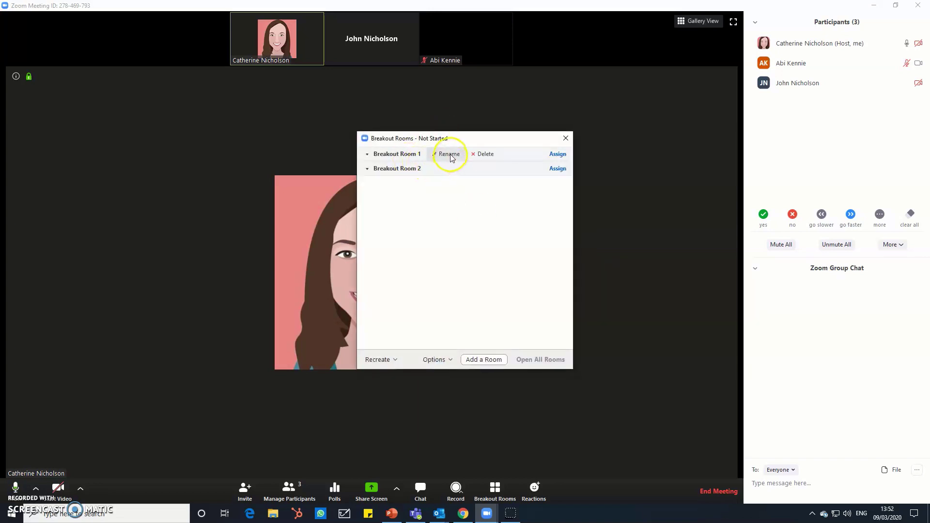
- Rename the two breakout rooms to Blue and Red
click(451, 156)
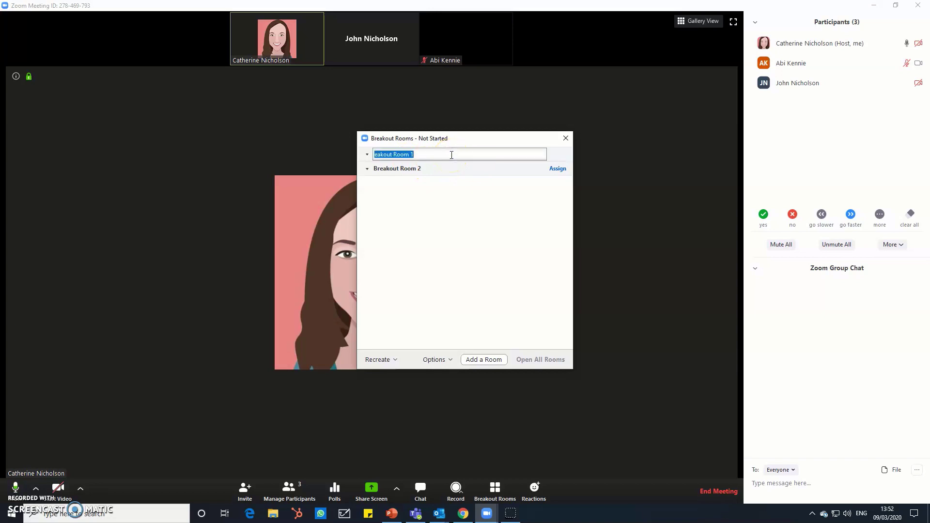
text(Blue)
key(Return)
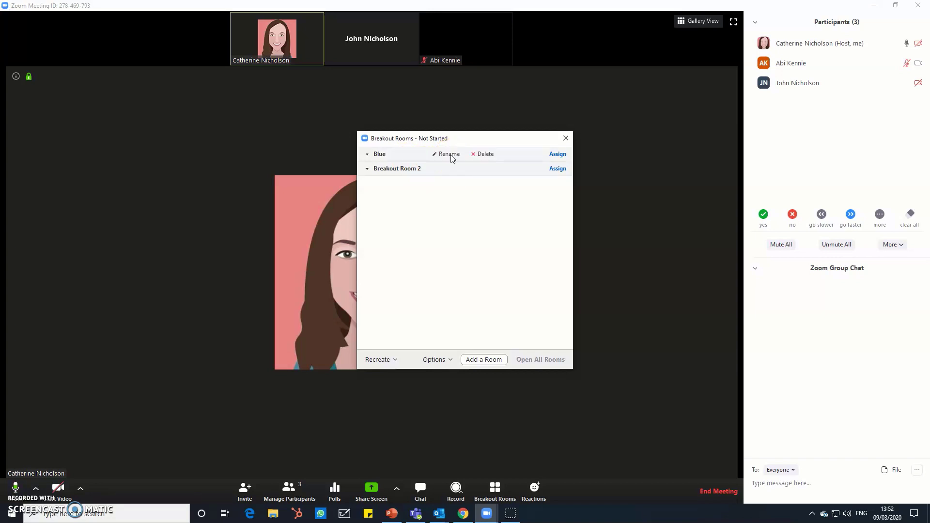
click(450, 170)
text(Red)
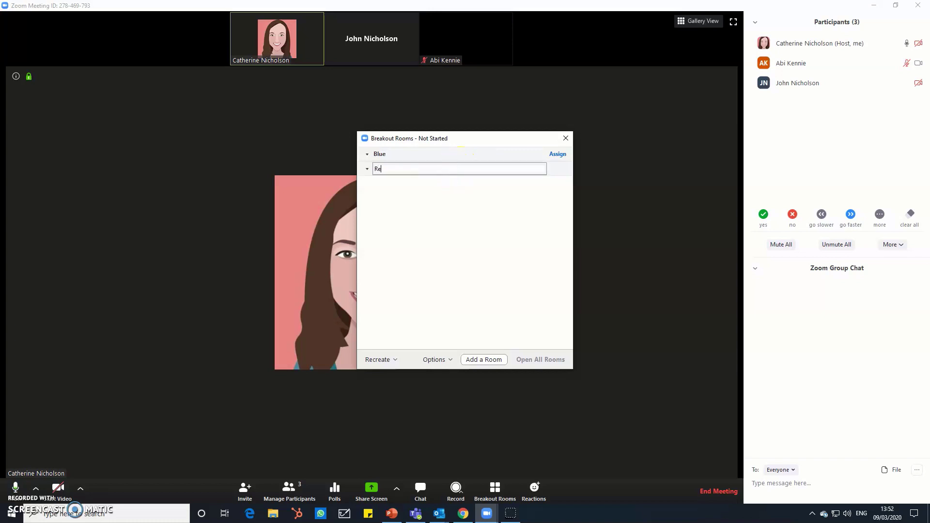
key(Return)
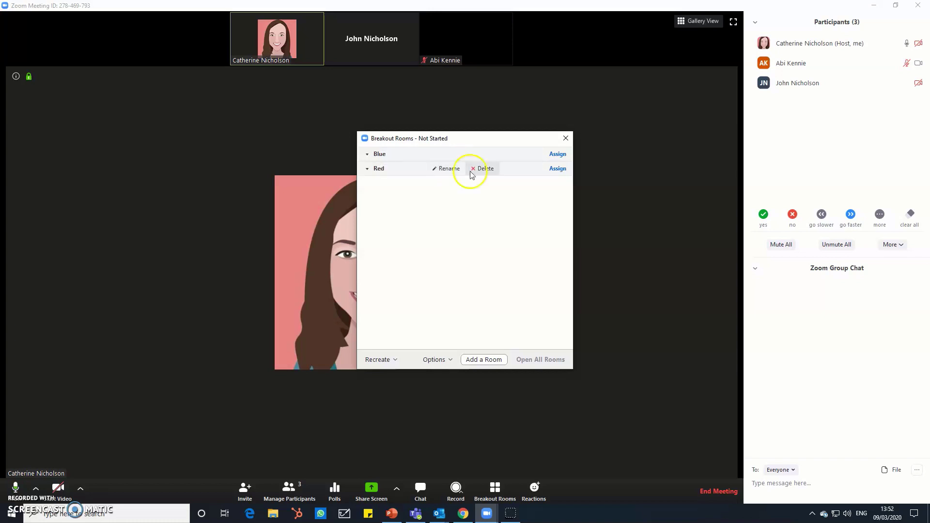
- Assign the first participant to Blue and the remaining participant to Red
click(560, 155)
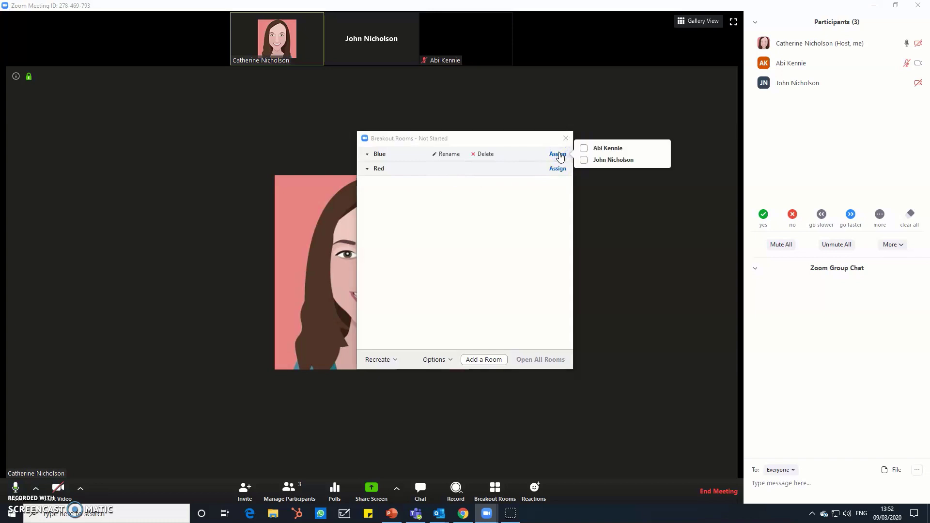
click(585, 148)
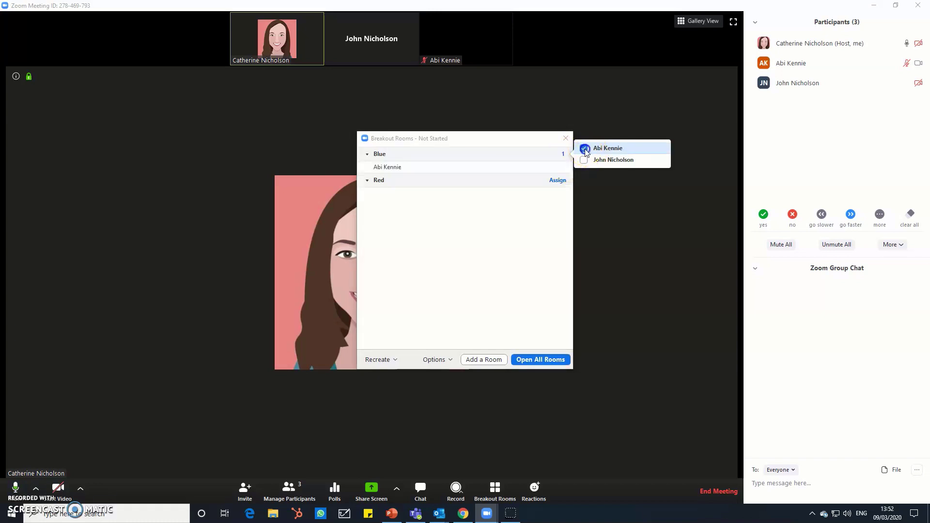
click(560, 181)
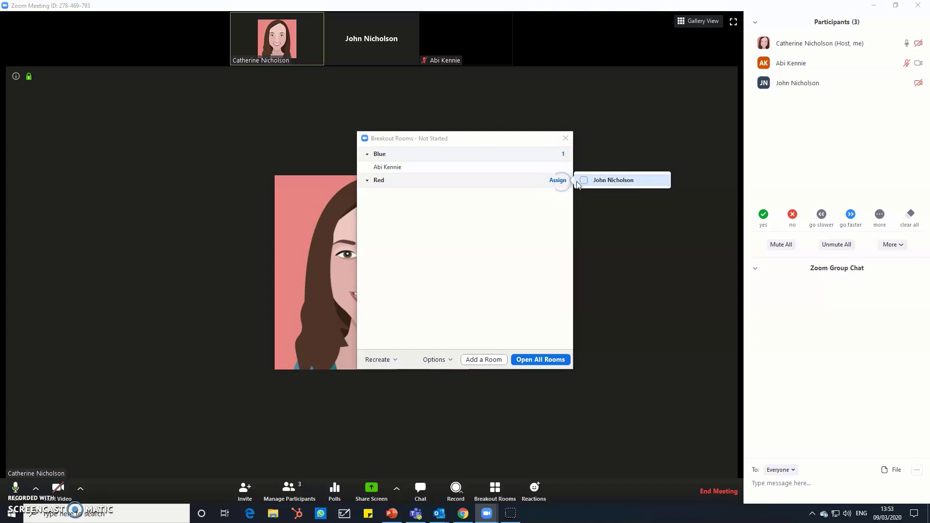
click(585, 181)
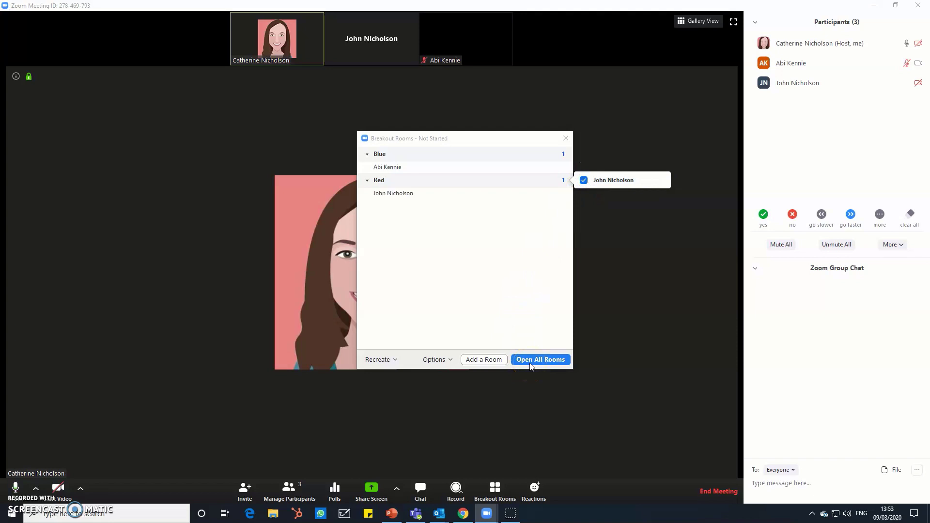
click(452, 362)
- Leave the breakout rooms' closing countdown at 60 seconds after briefly trying 30
click(452, 363)
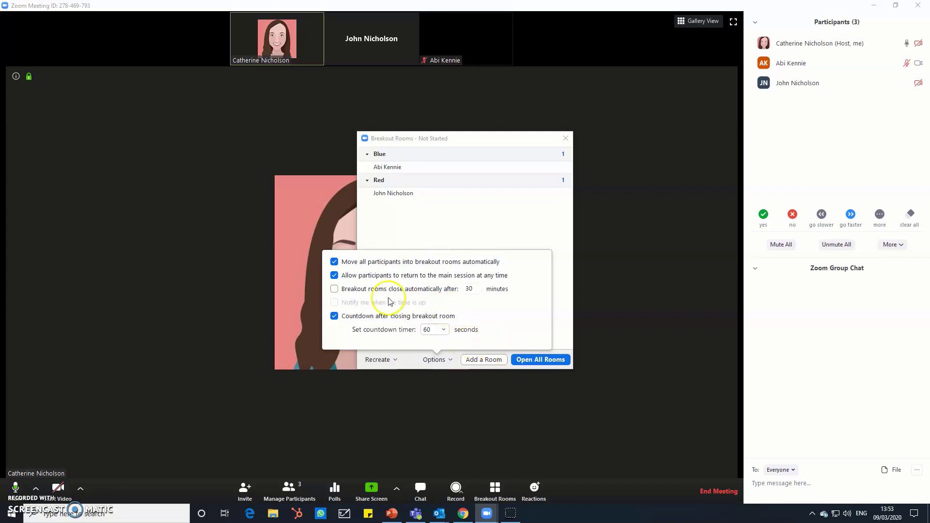
click(438, 330)
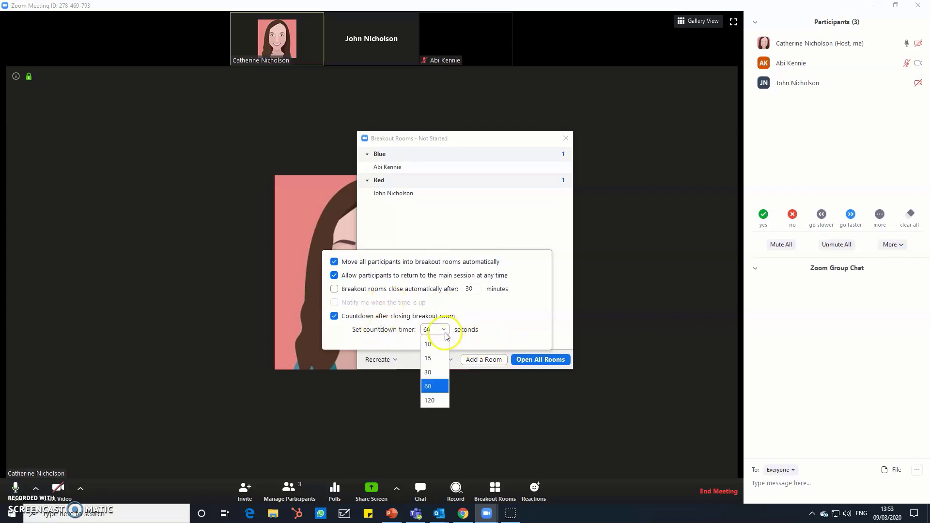
click(440, 377)
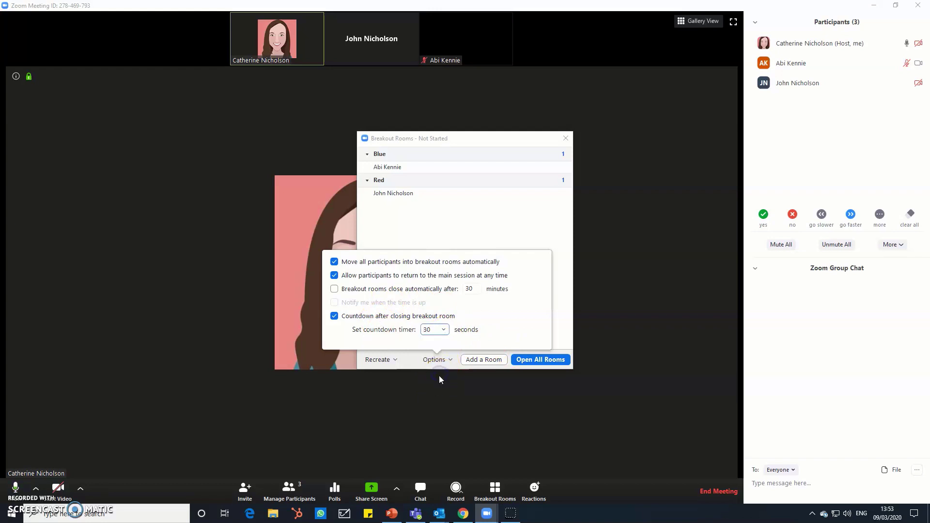
click(442, 330)
click(443, 386)
click(437, 360)
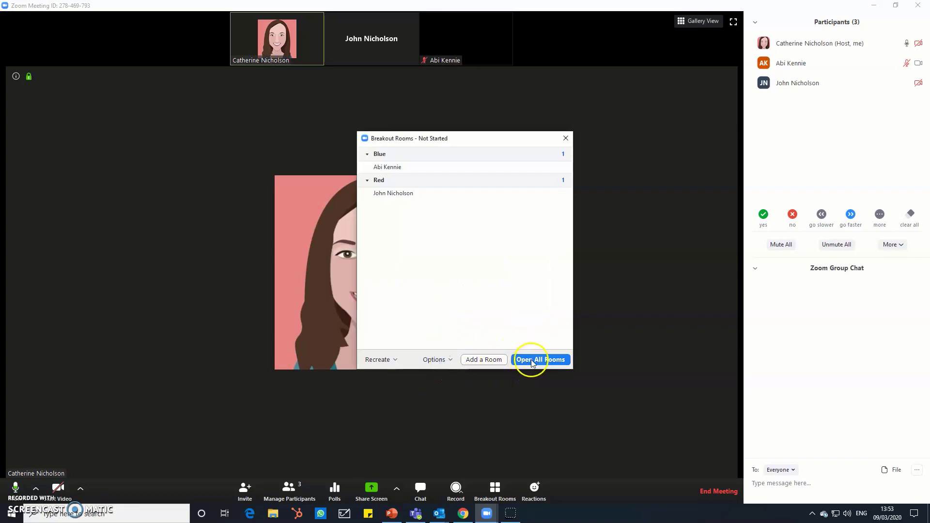
- Open all breakout rooms so Blue and Red each start with one participant
mouse_move(390, 168)
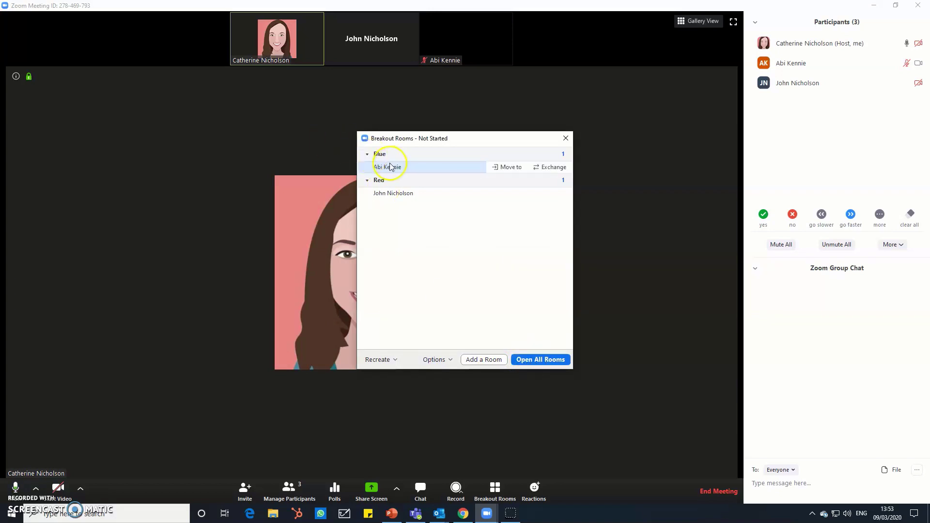
mouse_move(411, 180)
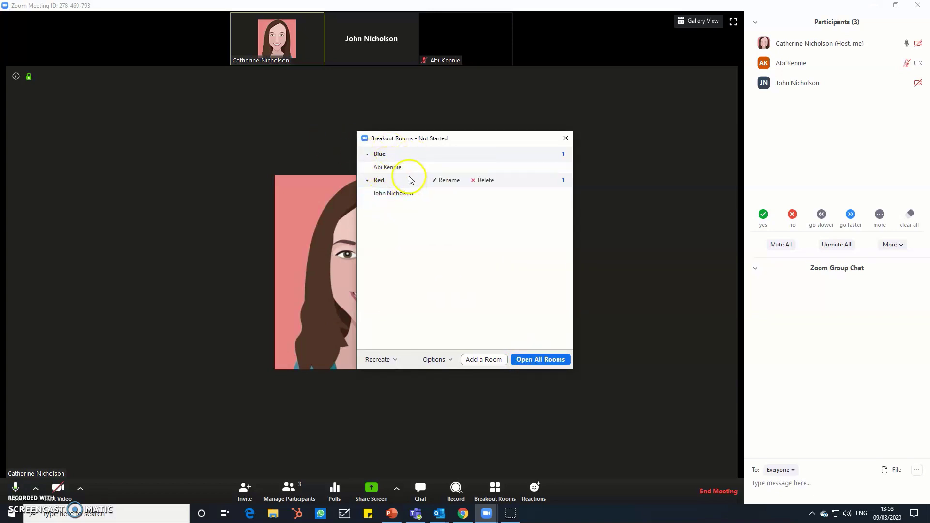
click(539, 360)
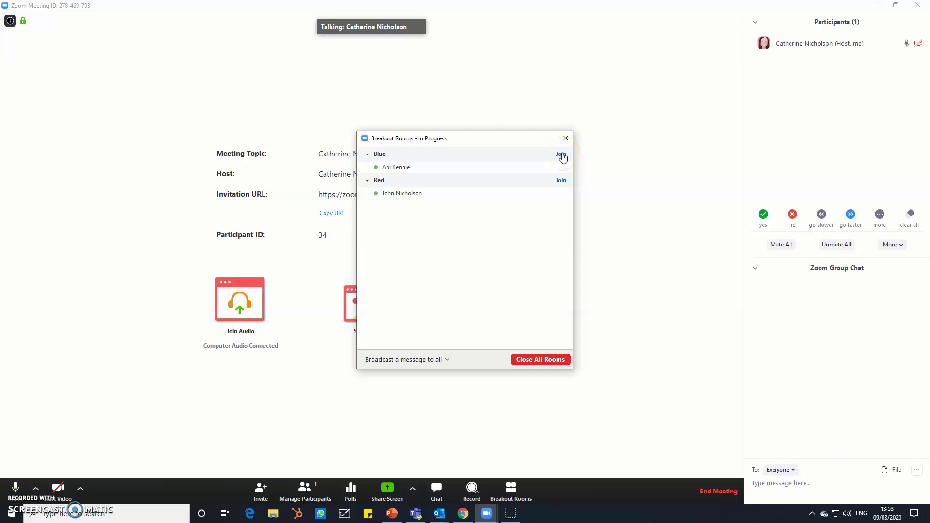
- Join the Blue breakout room as host and maximise its window
click(561, 154)
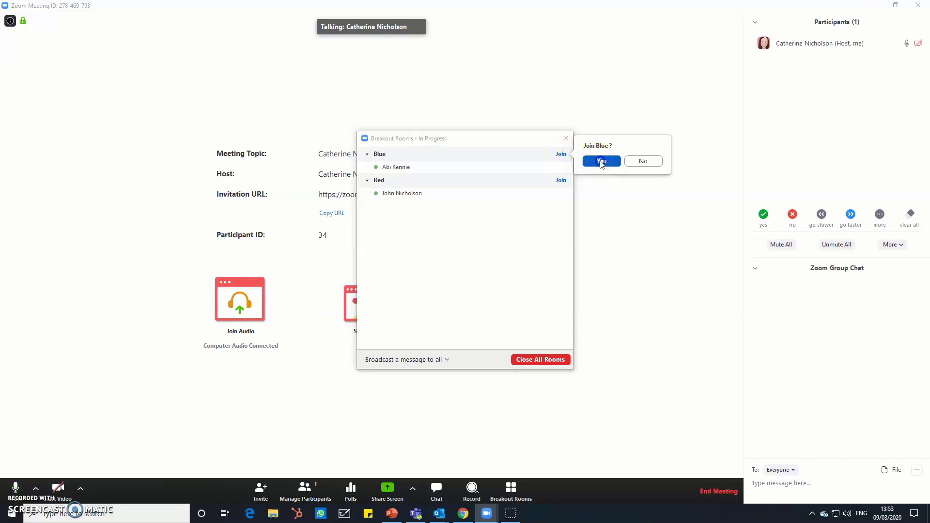
click(601, 162)
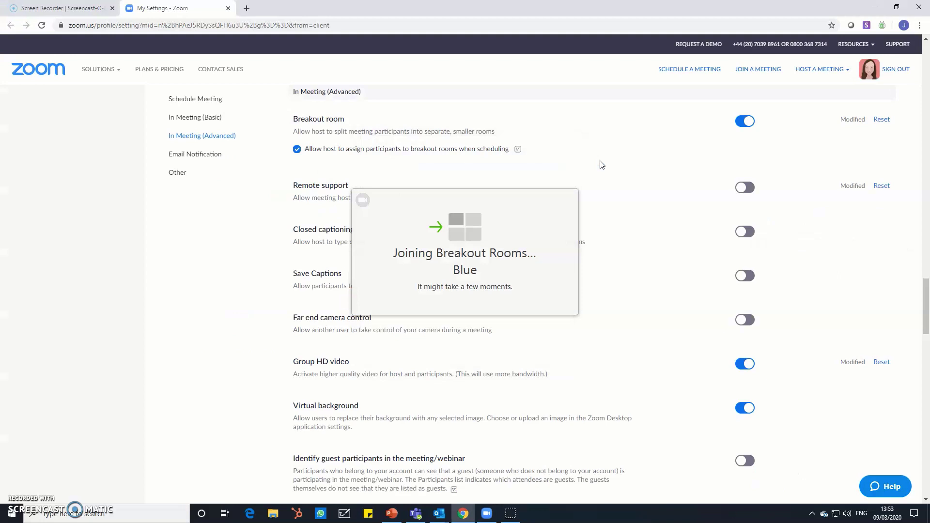
double_click(373, 80)
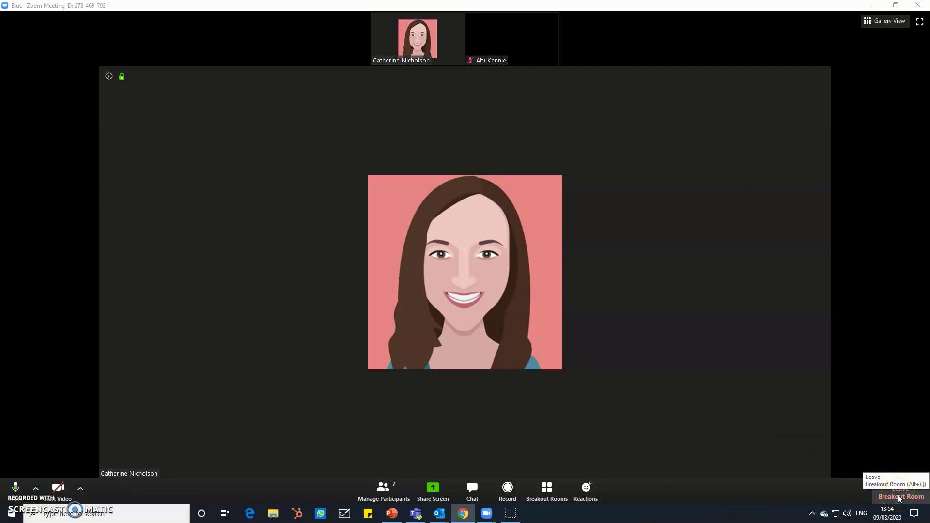
click(546, 492)
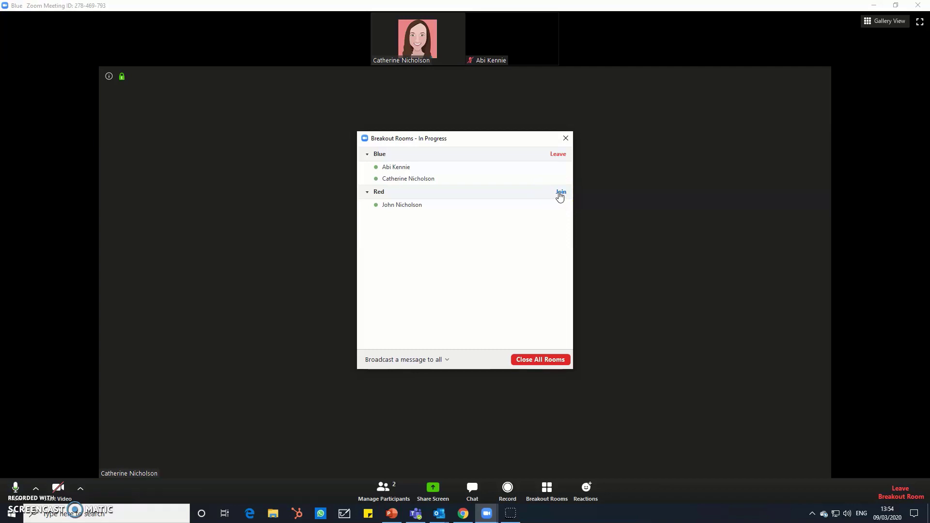
- Leave the Blue breakout room and return to the main session
click(901, 494)
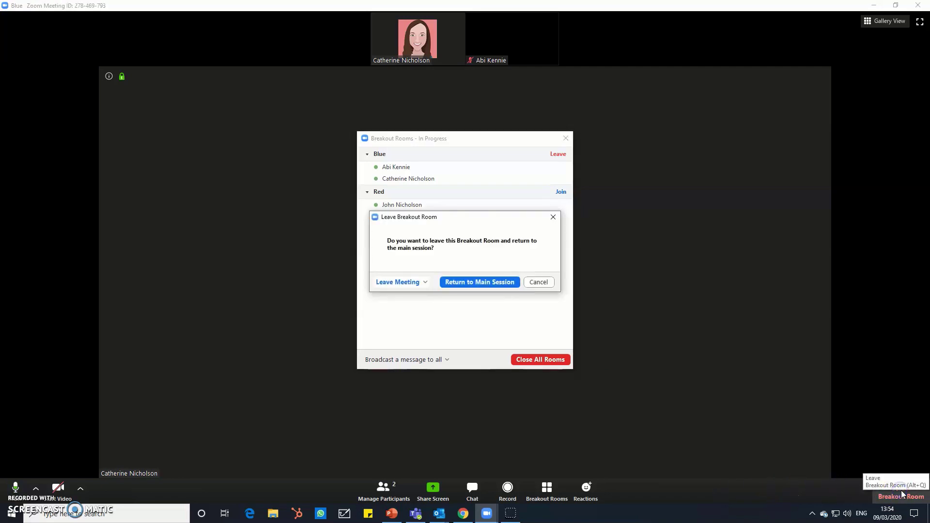
click(468, 285)
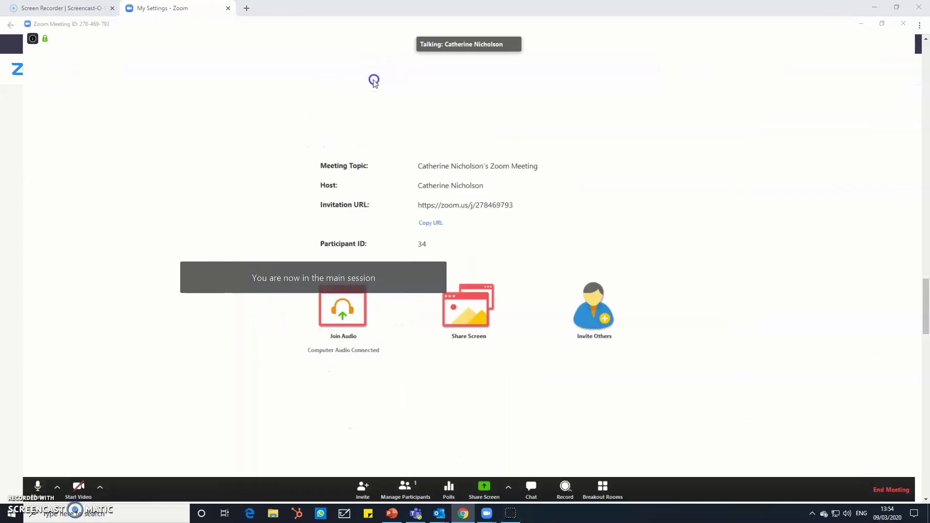
- Broadcast 'Hey - let's take 2 more mins' to all breakout rooms, then close all rooms
click(608, 487)
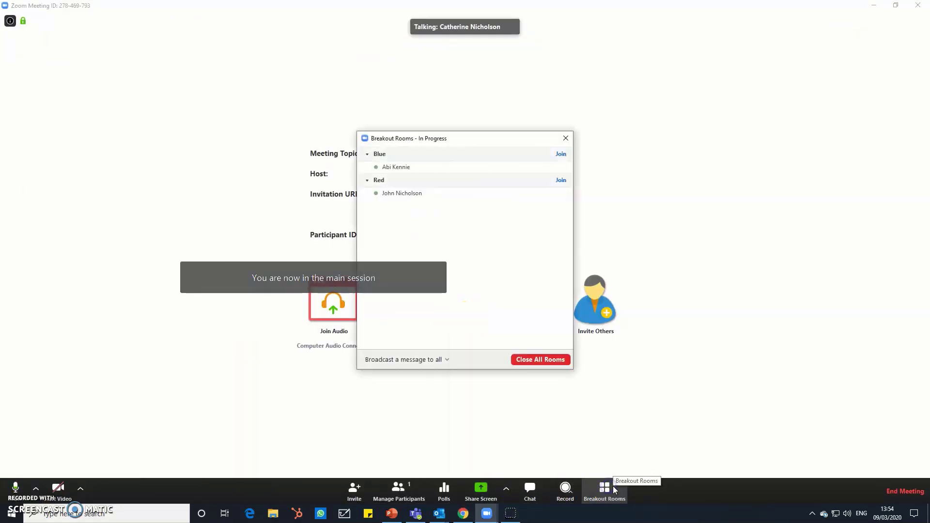
click(410, 361)
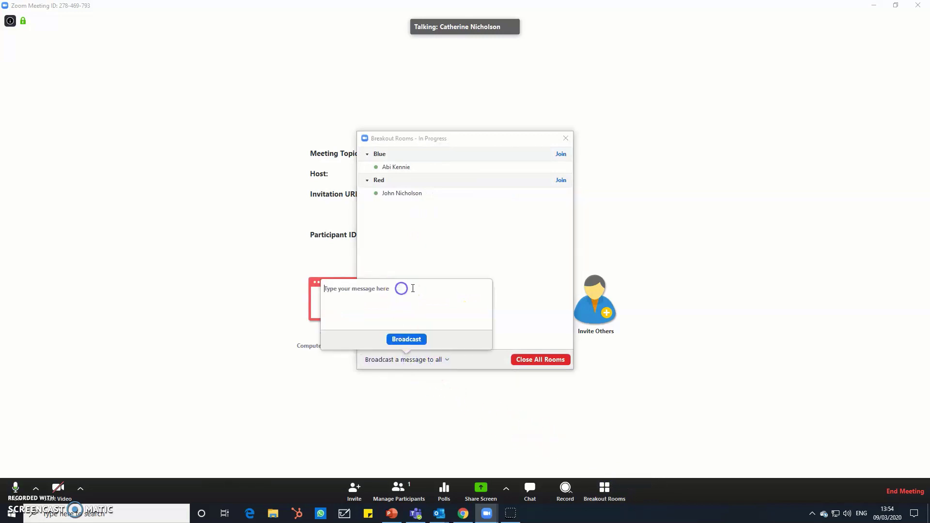
text(HEy)
key(BackSpace)
key(BackSpace)
text(ey - )
text(let's take 2 )
text(more mins)
key(Return)
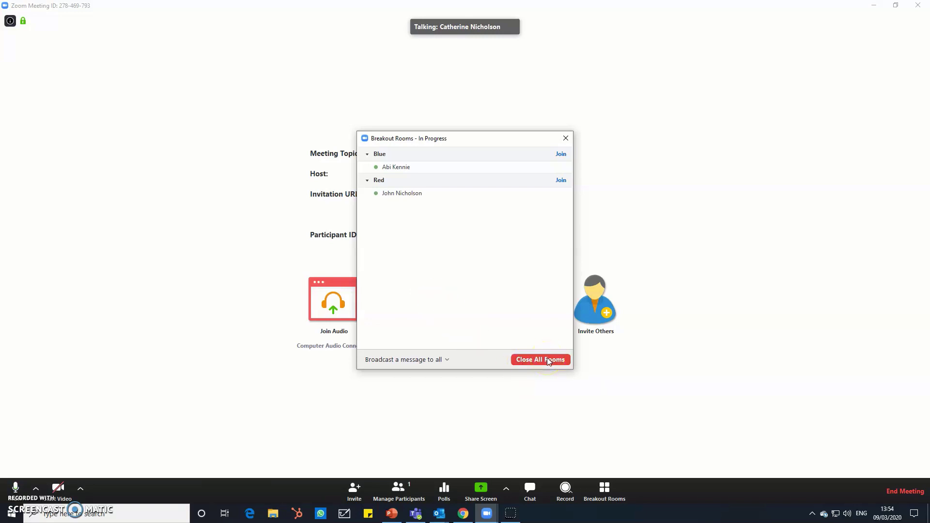
click(548, 358)
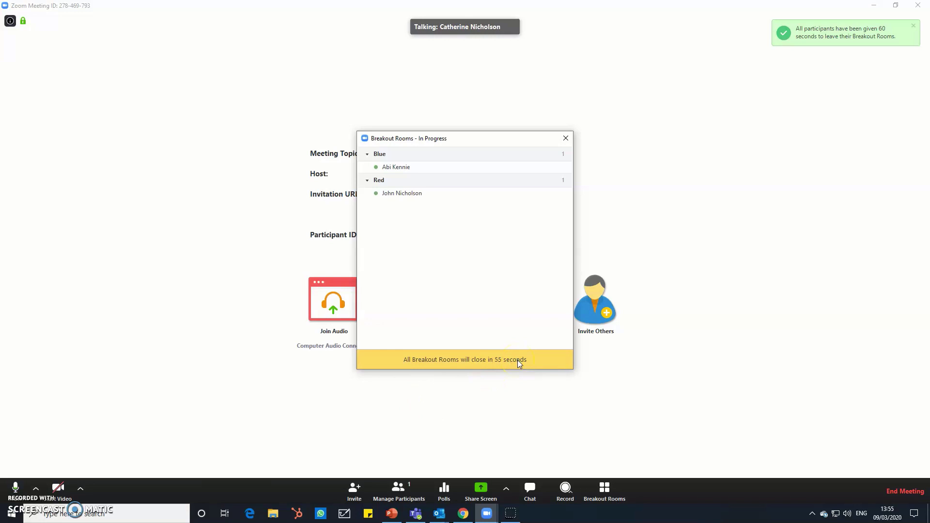
- Show the Participants list and group Chat panels beside the meeting during the countdown
click(402, 494)
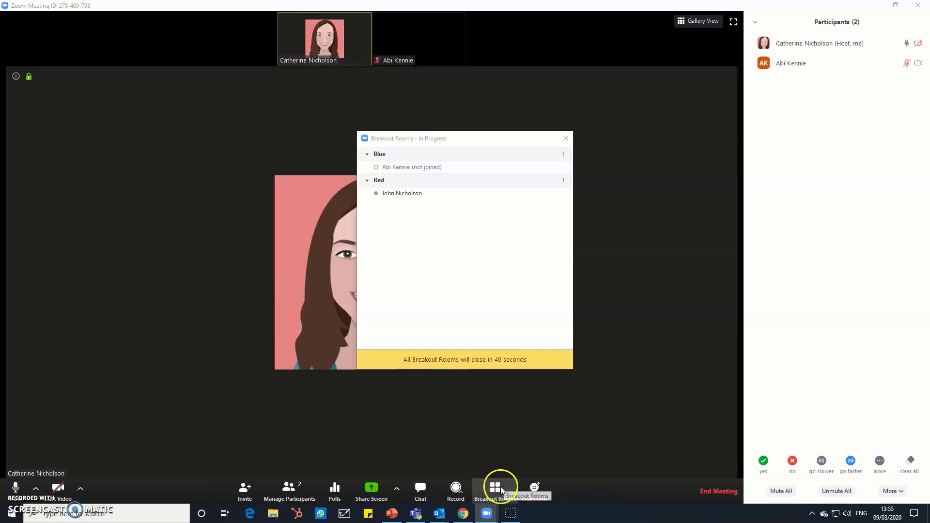
click(420, 491)
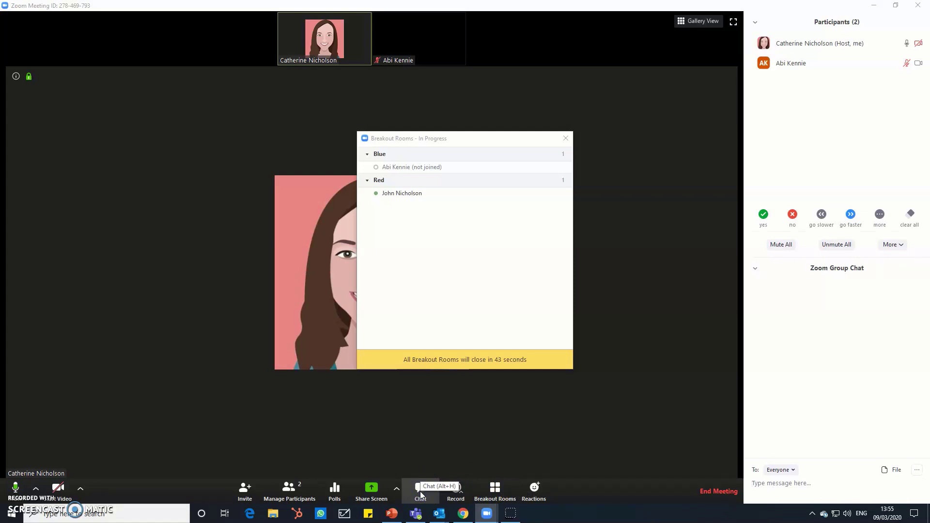
click(813, 146)
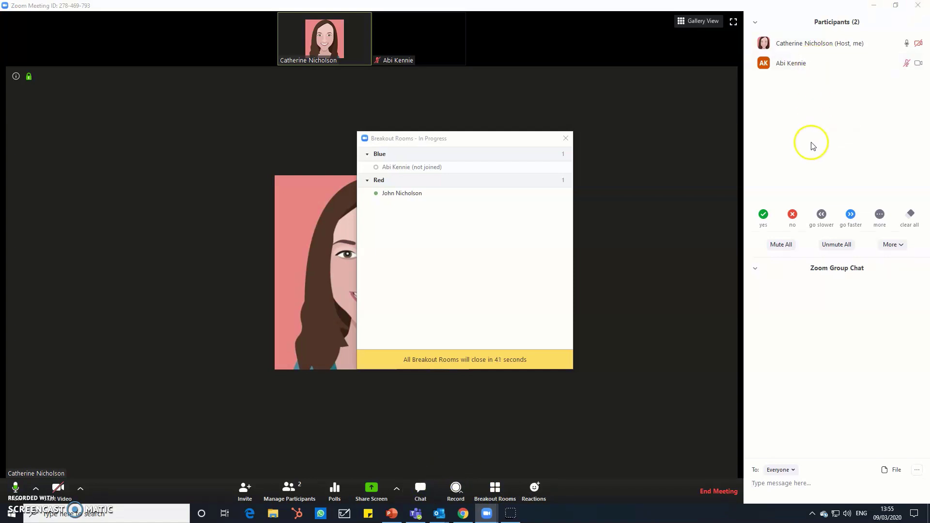
click(404, 195)
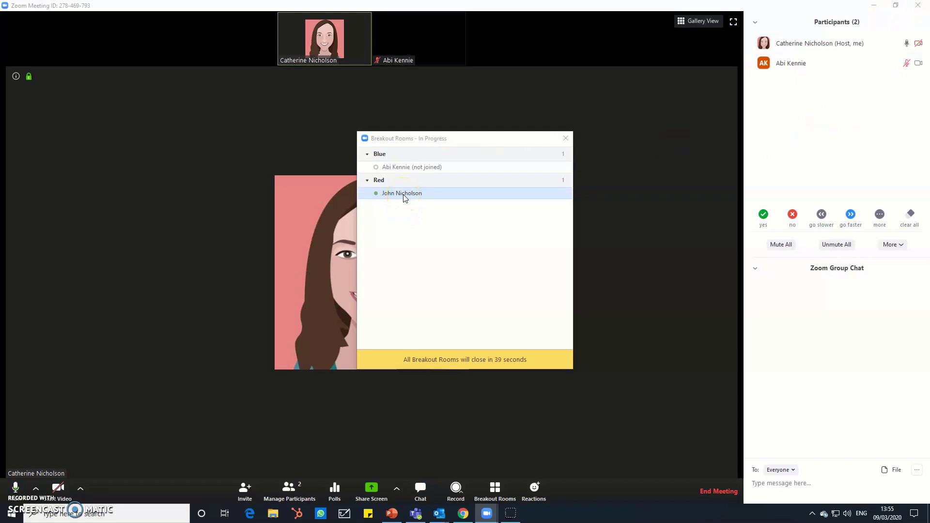